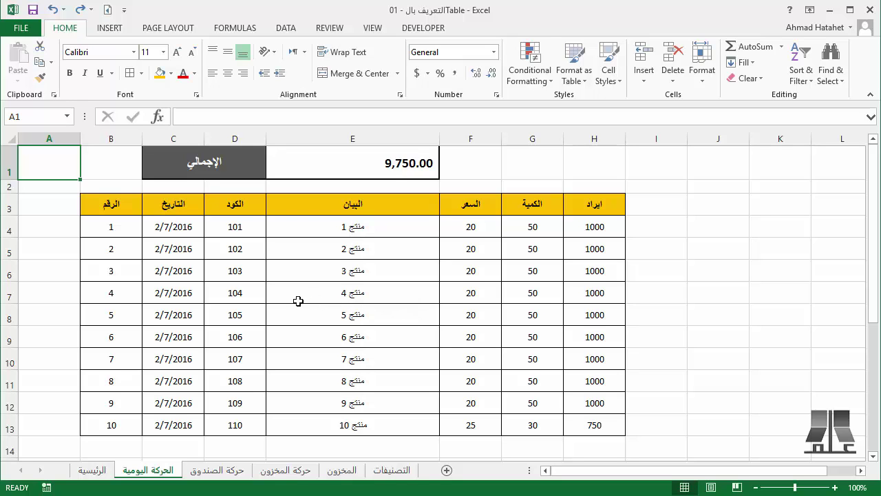
# - Enter number 11 in B14 and the date 2/7/2016 in C14
pyautogui.scroll(-1, 298, 301)
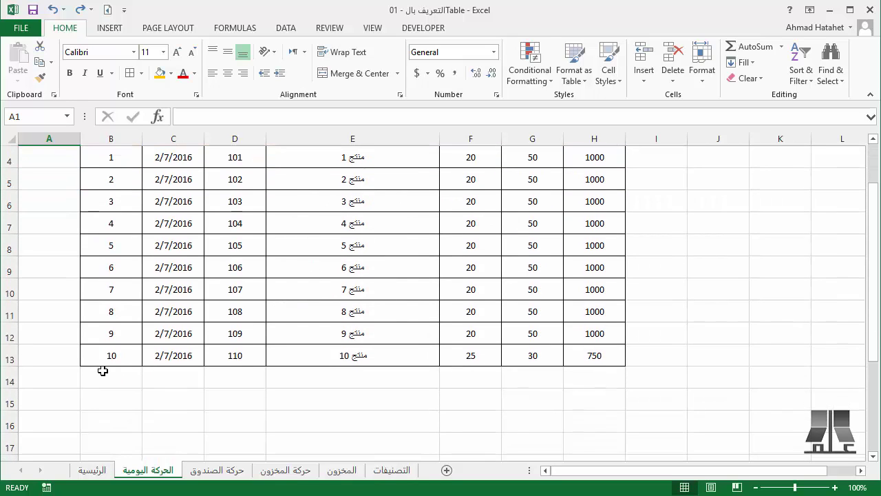
pyautogui.click(102, 371)
pyautogui.write('11')
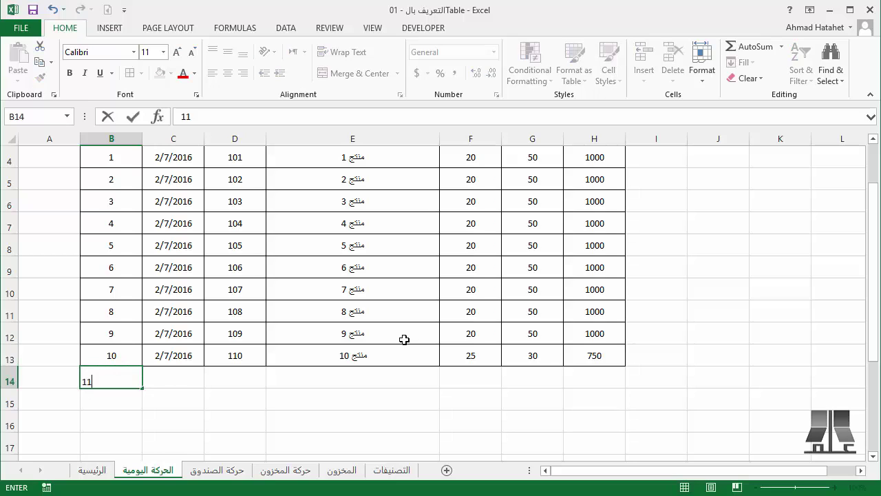
pyautogui.press('Tab')
pyautogui.hotkey('ctrl', ';')
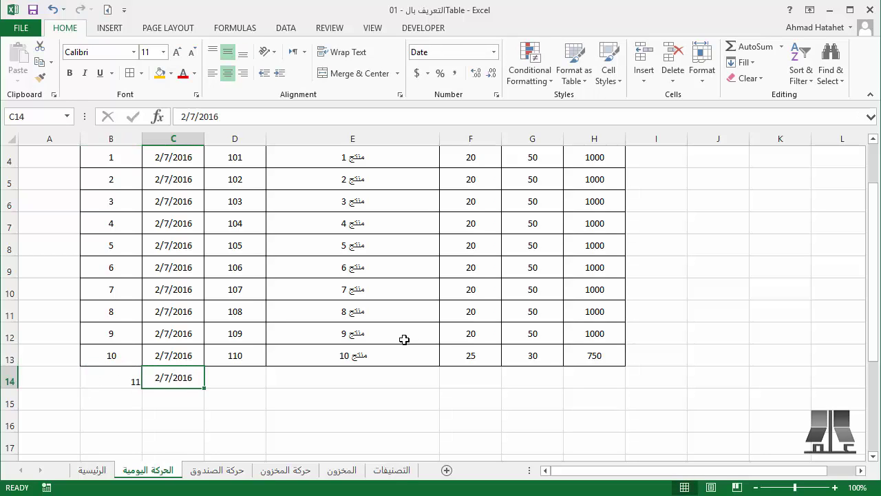
pyautogui.press('Tab')
pyautogui.press('Up')
pyautogui.press('Right')
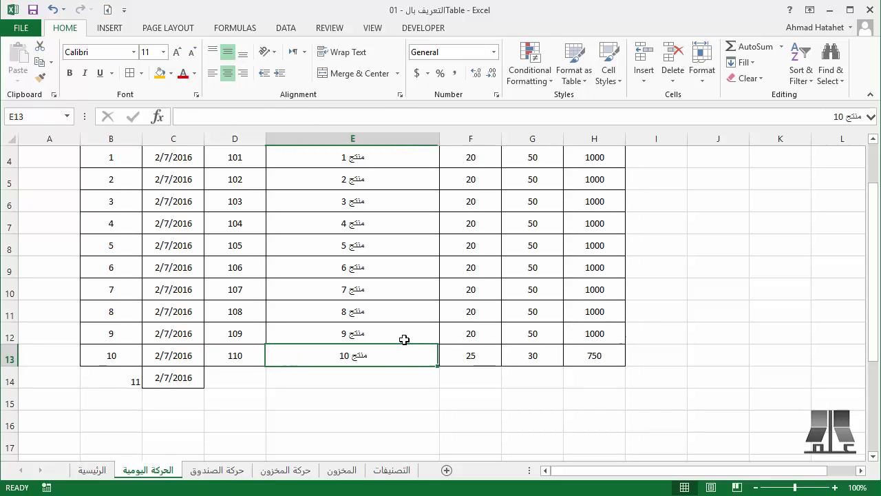
pyautogui.press('Down')
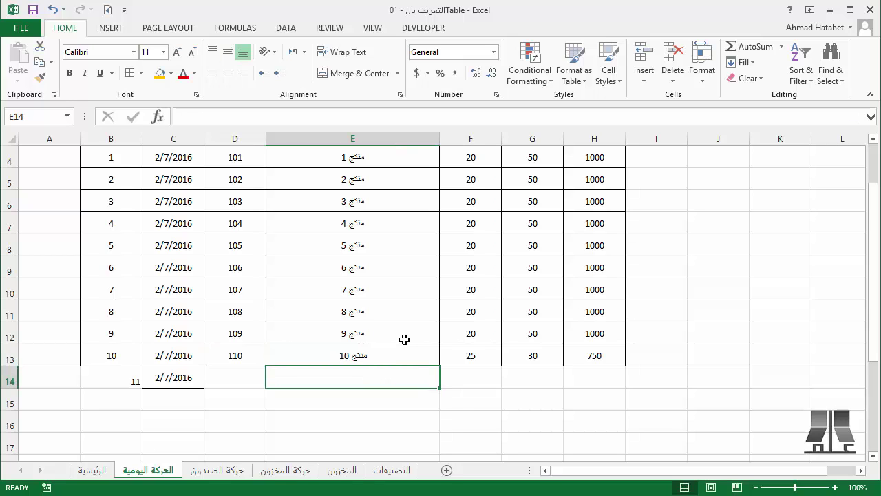
# - Set E14's description to منتج 1 by copying the one above and editing it
pyautogui.write('lk')
pyautogui.press('Escape')
pyautogui.hotkey('ctrl', "'")
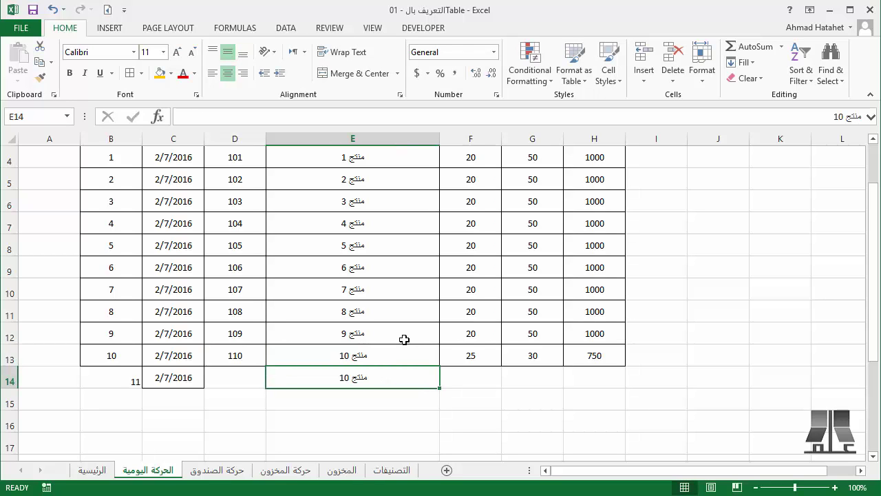
pyautogui.press('BackSpace')
pyautogui.hotkey('ctrl', 'Return')
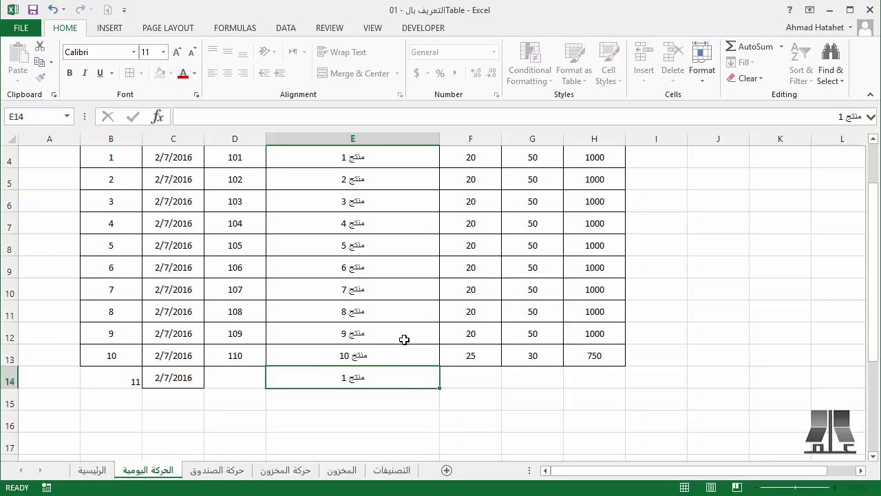
# - Enter price 20 and quantity 50 for row 14
pyautogui.press('Right')
pyautogui.write('20')
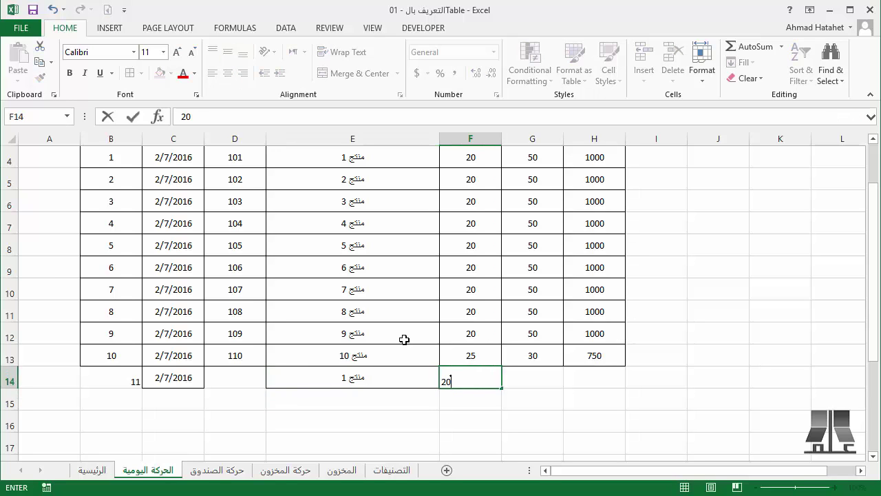
pyautogui.press('Right')
pyautogui.press('Up')
pyautogui.press('Up')
pyautogui.press('Up')
pyautogui.press('Down')
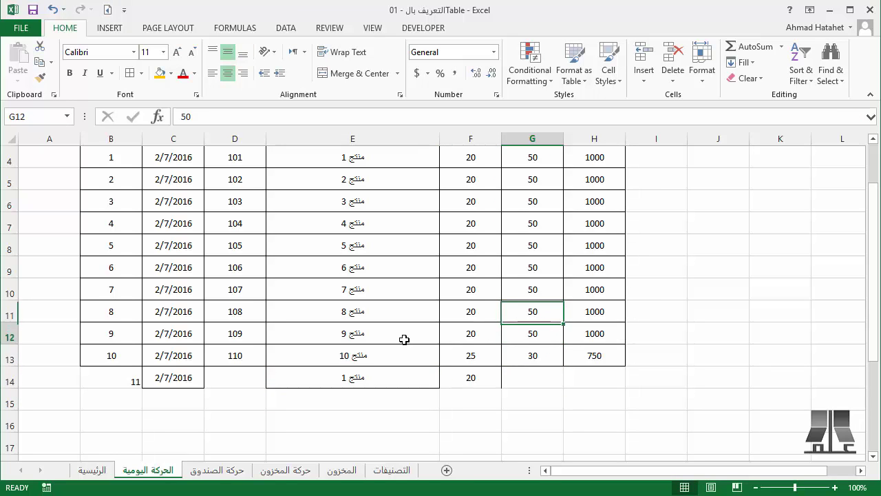
pyautogui.press('Down')
pyautogui.press('Down')
pyautogui.write('50')
pyautogui.press('Right')
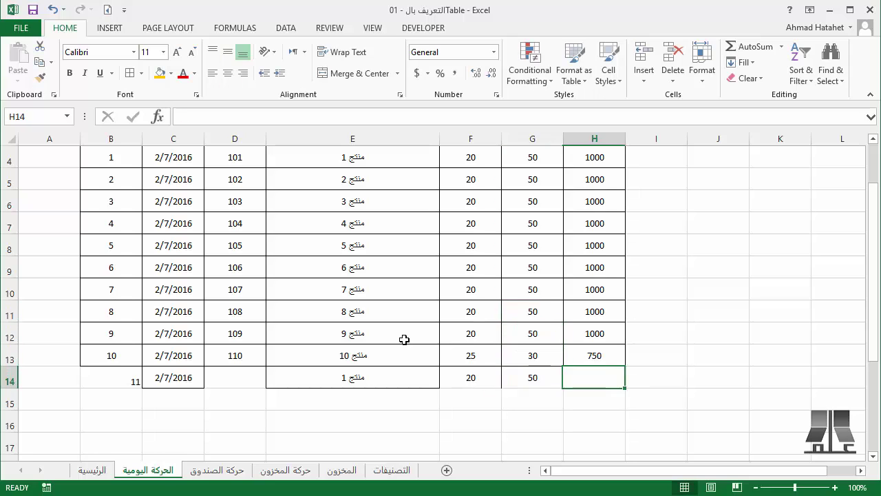
pyautogui.press('Left')
pyautogui.press('Left')
pyautogui.press('Left')
pyautogui.press('Left')
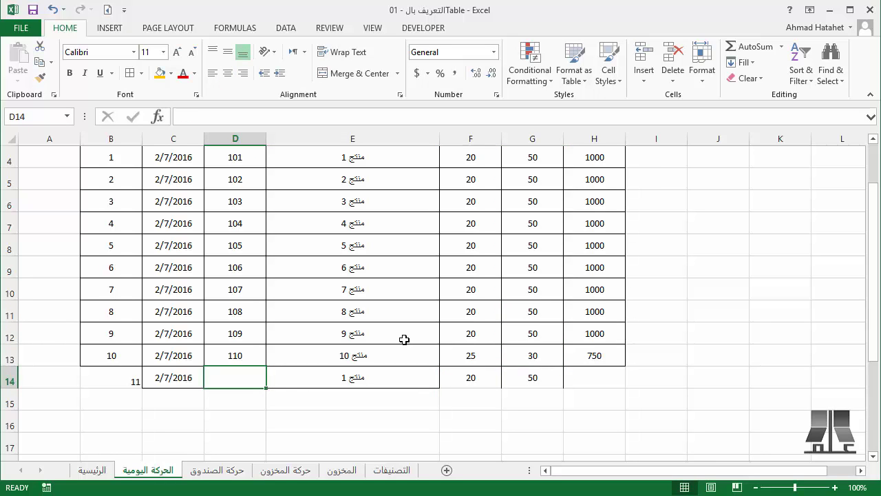
pyautogui.press('Right')
pyautogui.press('Right')
pyautogui.press('Right')
pyautogui.press('Right')
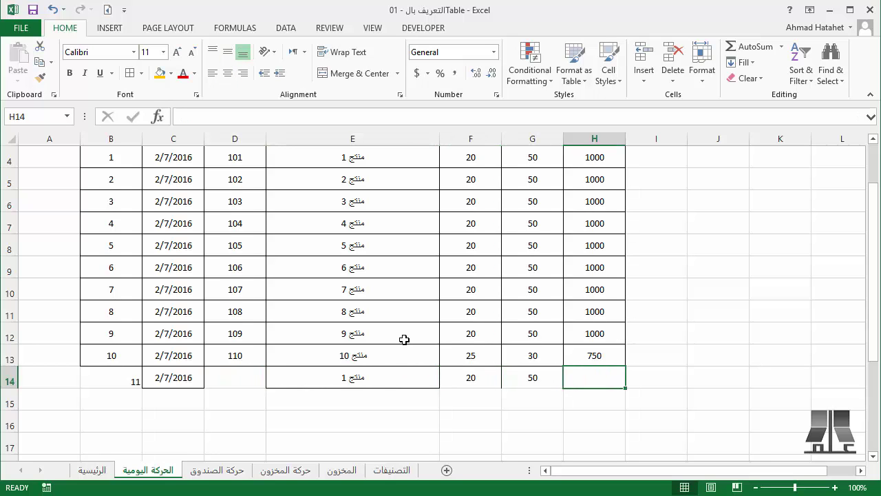
pyautogui.scroll(1, 404, 339)
pyautogui.click(340, 164)
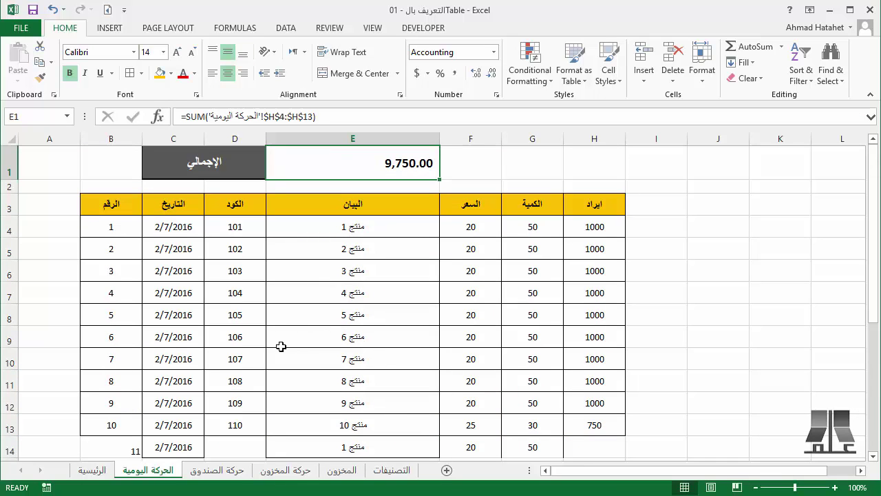
pyautogui.scroll(-1, 281, 347)
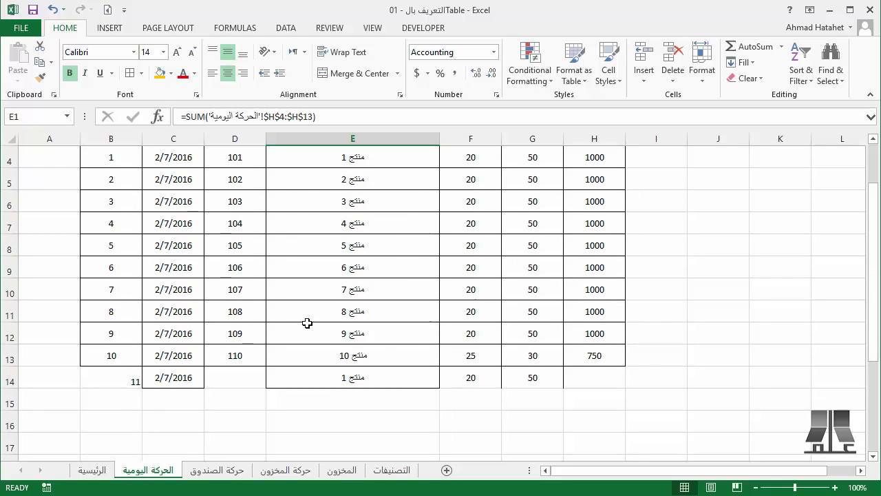
pyautogui.scroll(1, 345, 261)
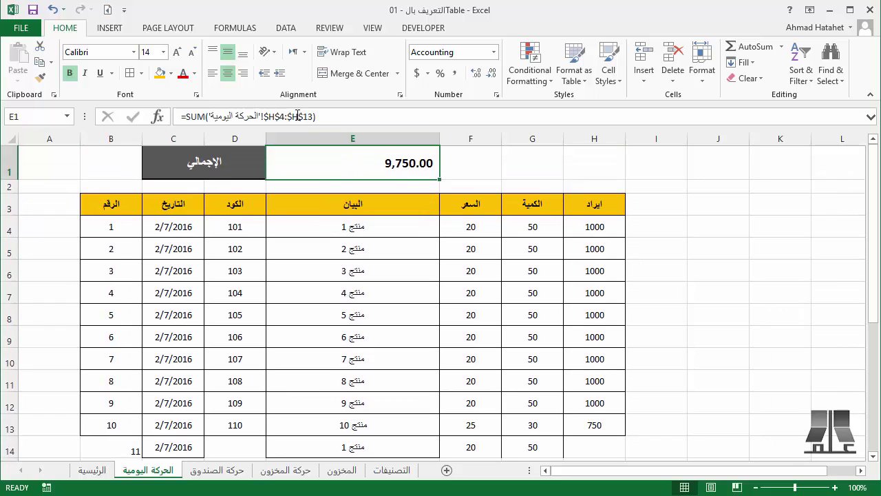
pyautogui.click(310, 116)
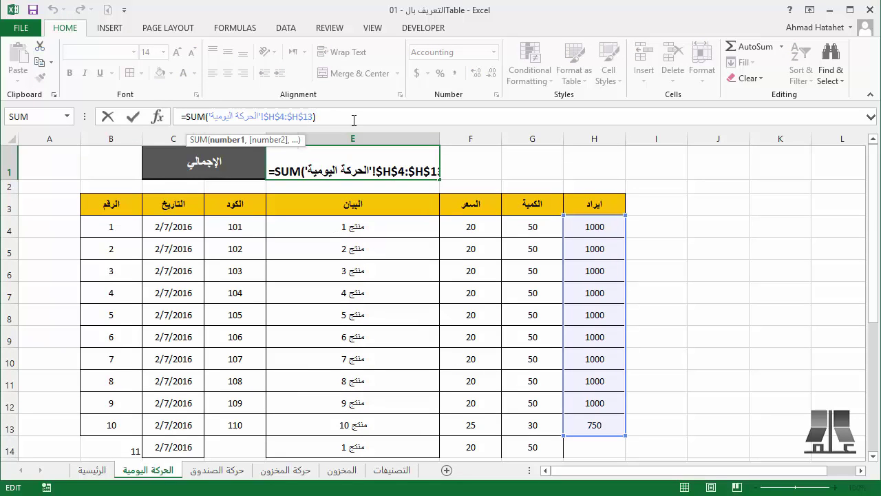
pyautogui.press('Return')
pyautogui.scroll(-1, 577, 322)
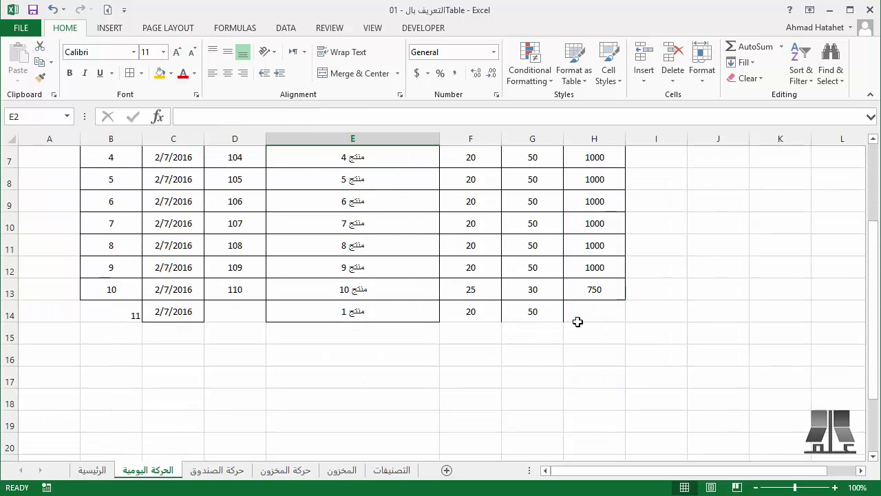
pyautogui.click(607, 307)
# - Fill the revenue formula into H14 and copy row 13's borders onto row 14
pyautogui.hotkey('ctrl', 'd')
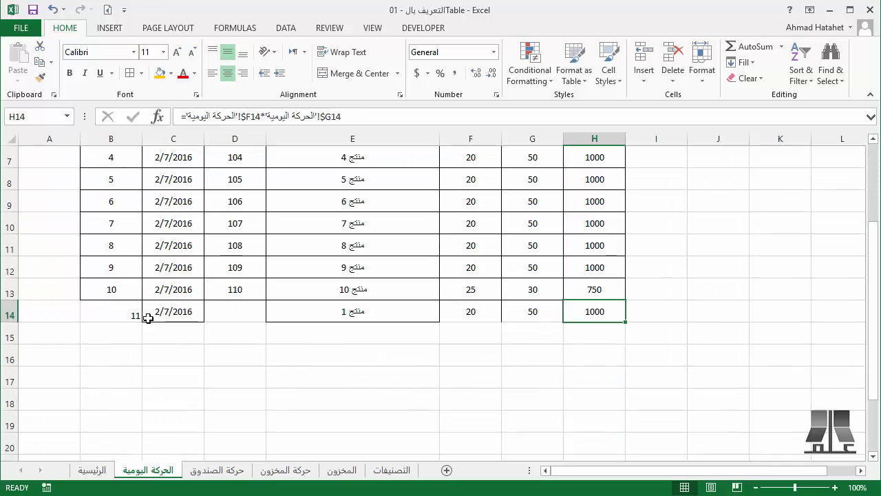
pyautogui.moveTo(112, 290); pyautogui.dragTo(586, 291)
pyautogui.click(40, 77)
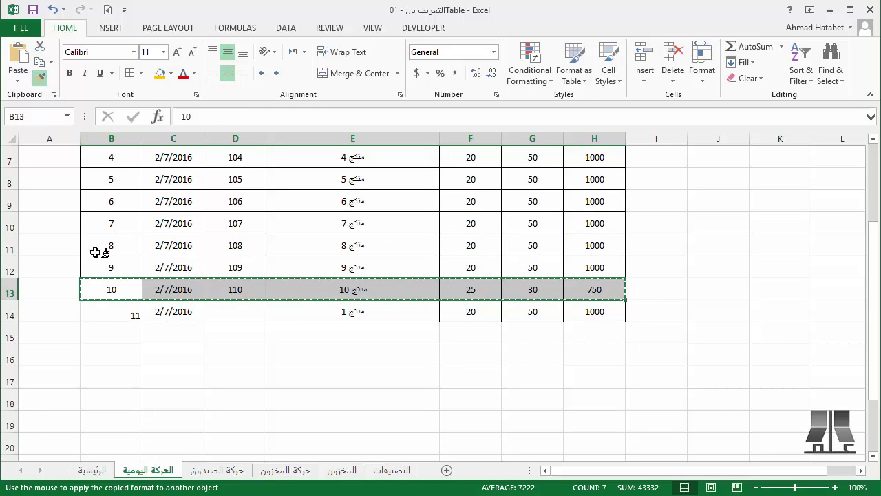
pyautogui.moveTo(117, 312); pyautogui.dragTo(620, 312)
# - Extend D12's code lookup formula down to D14, giving code 101 and a 10,750.00 total
pyautogui.click(234, 269)
pyautogui.moveTo(266, 278); pyautogui.dragTo(259, 314)
pyautogui.click(243, 292)
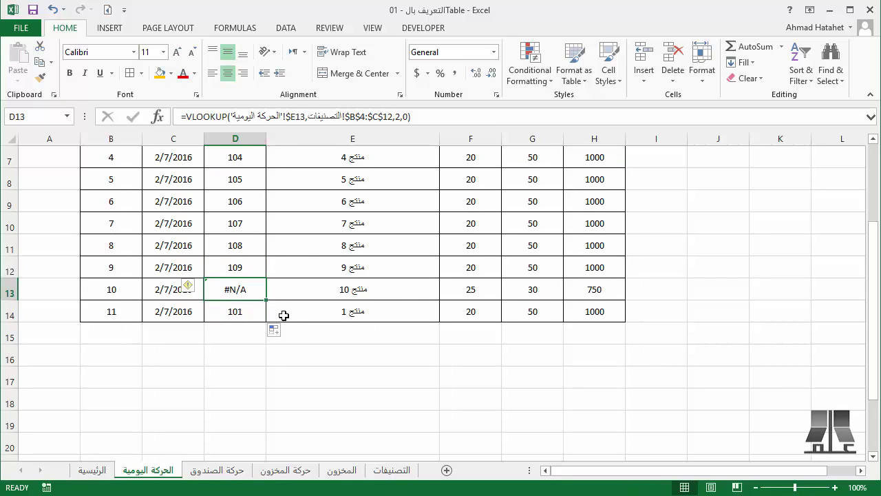
pyautogui.scroll(2, 283, 315)
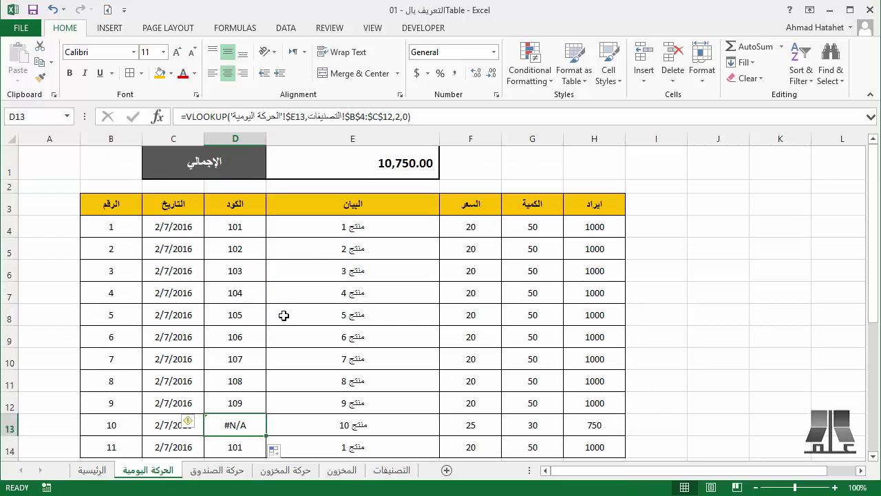
pyautogui.click(311, 299)
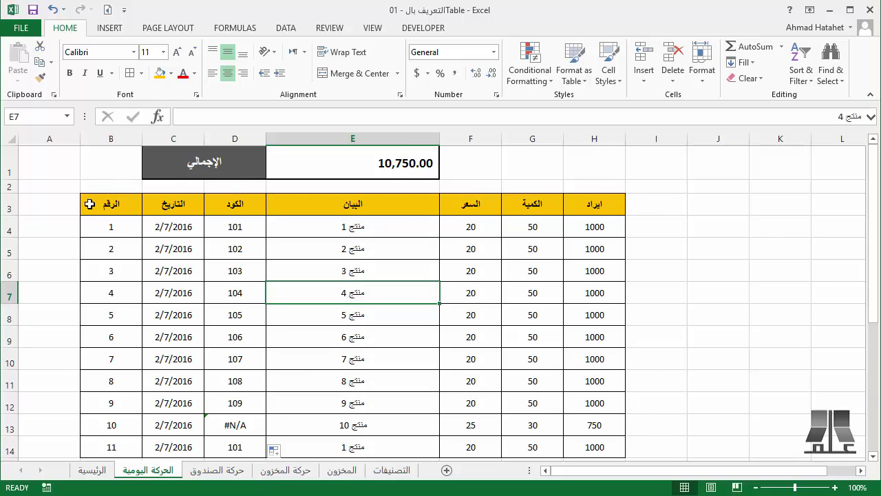
pyautogui.scroll(-1, 588, 311)
pyautogui.scroll(-1, 594, 349)
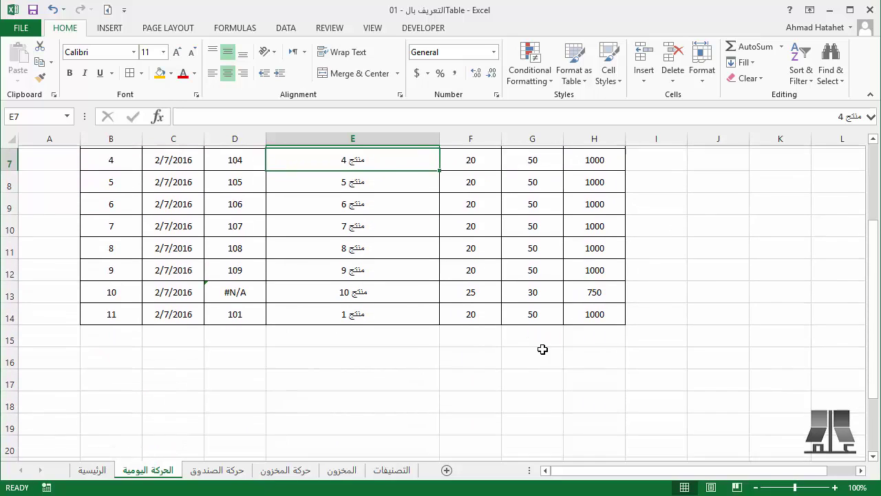
pyautogui.scroll(2, 594, 349)
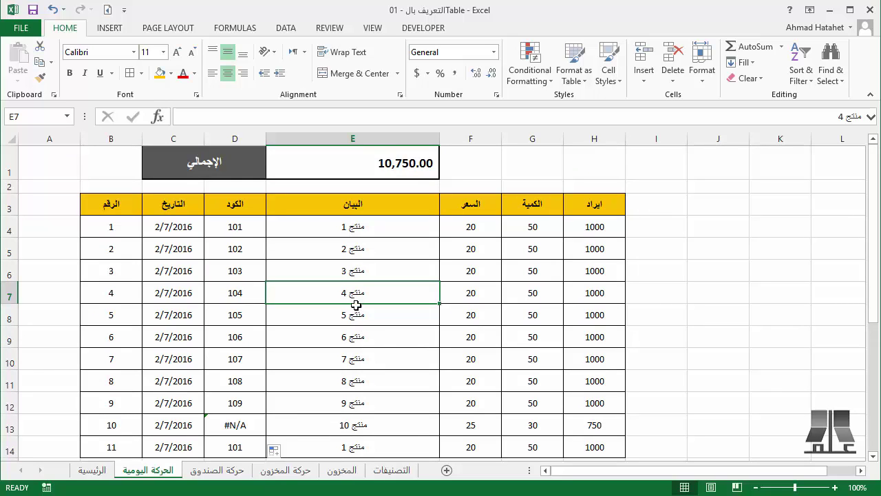
# - Create a table from =$B$3:$H$14 via Insert > Table with 'My table has headers' checked
pyautogui.hotkey('ctrl', 't')
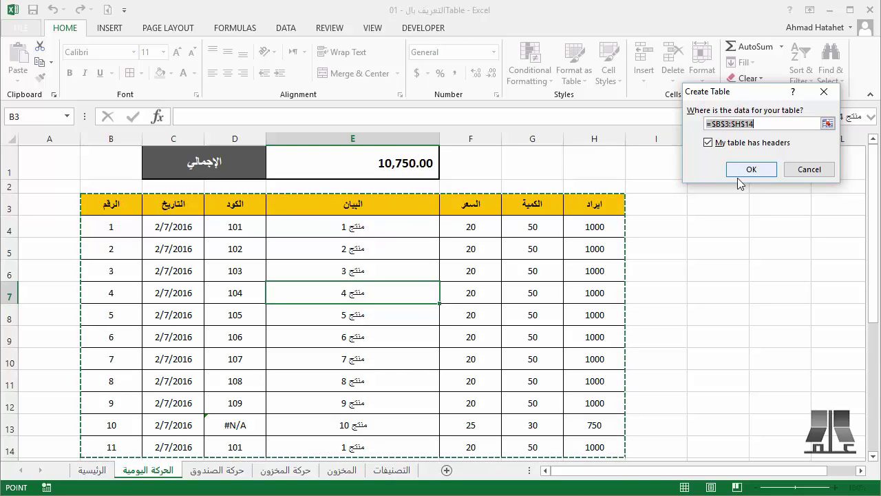
pyautogui.click(808, 171)
pyautogui.click(125, 30)
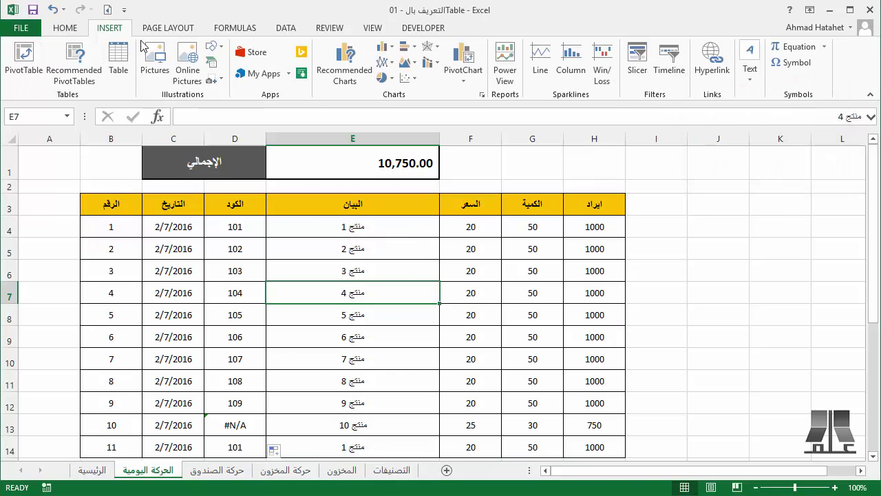
pyautogui.click(118, 62)
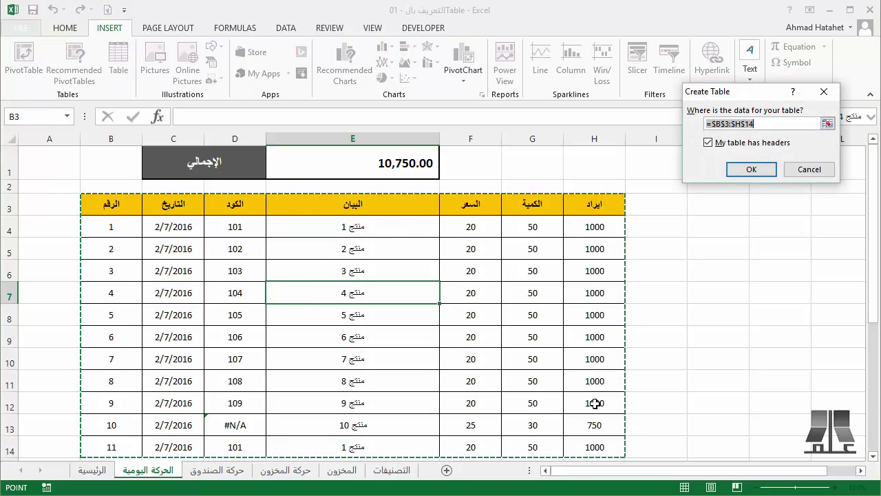
pyautogui.scroll(-1, 347, 339)
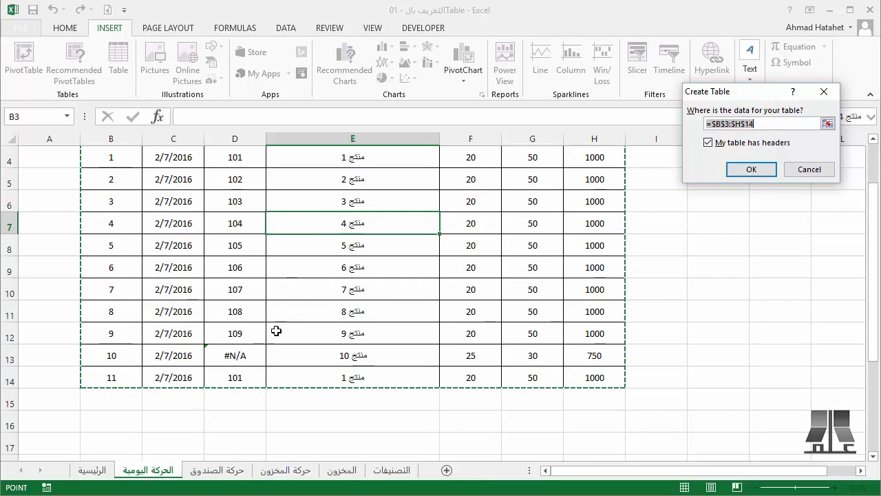
pyautogui.scroll(1, 599, 227)
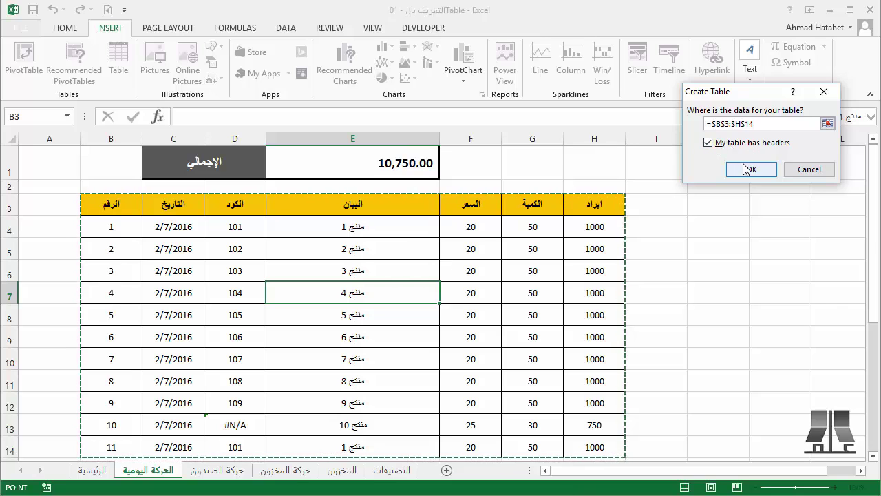
pyautogui.click(744, 171)
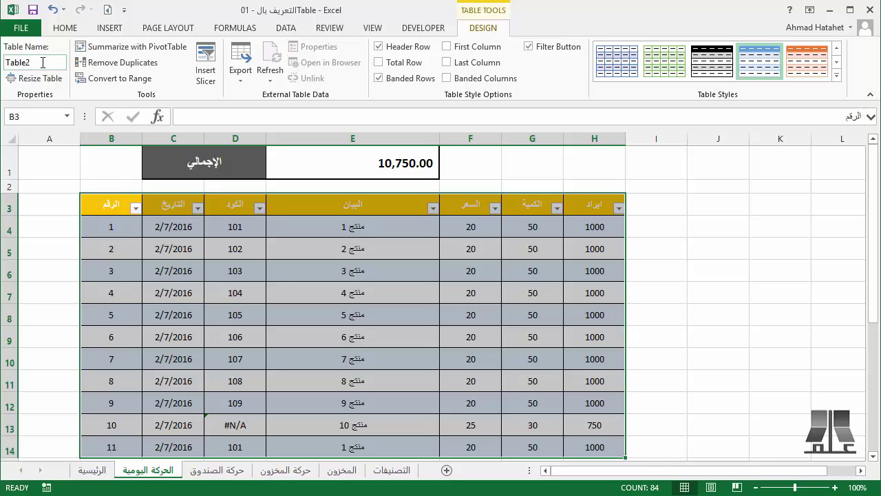
# - Inspect Table2's banded styling and column D's filter list, then select B15 below the table
pyautogui.click(268, 320)
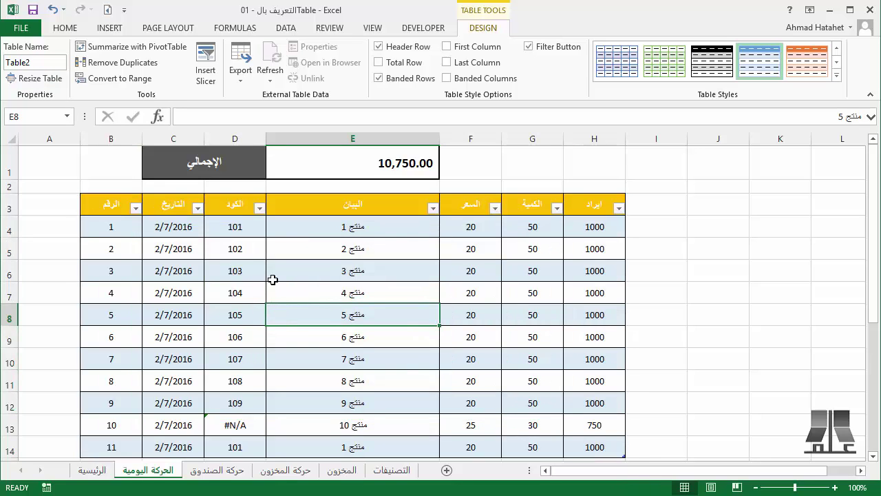
pyautogui.click(260, 210)
pyautogui.press('Escape')
pyautogui.scroll(-1, 180, 226)
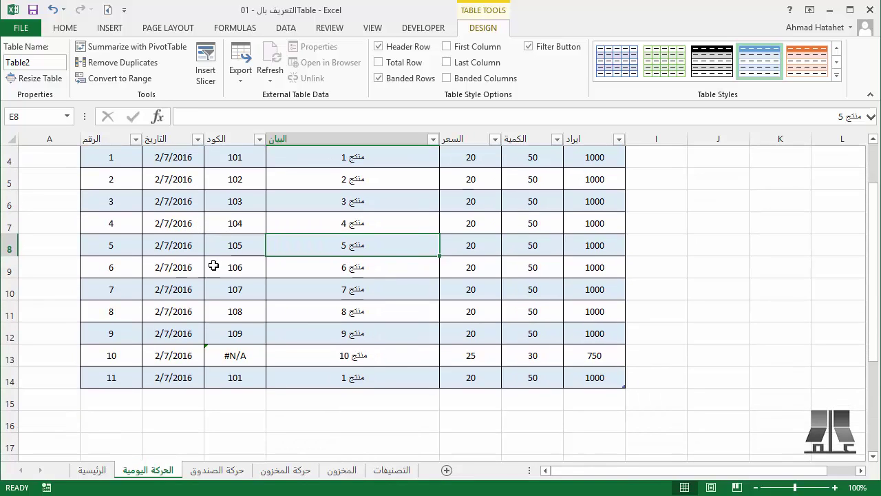
pyautogui.click(126, 395)
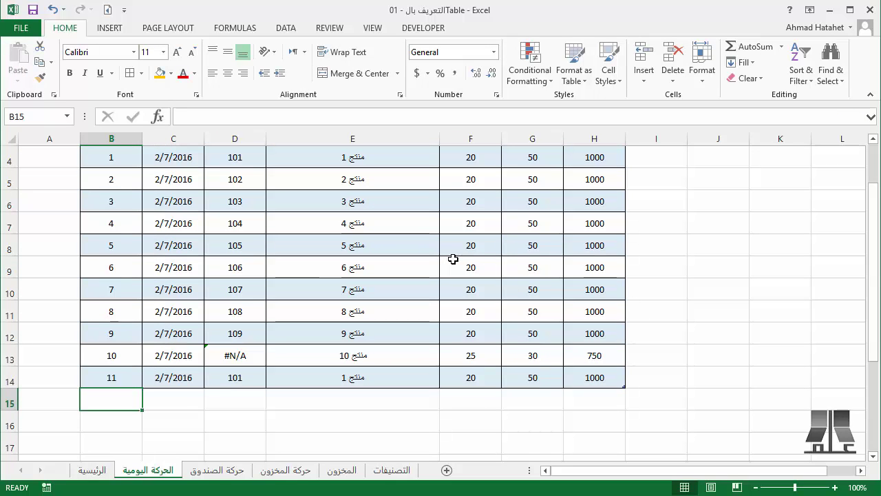
# - Enter 12 in B15 to extend the table and check the auto-filled code and revenue formulas
pyautogui.write('12')
pyautogui.press('Tab')
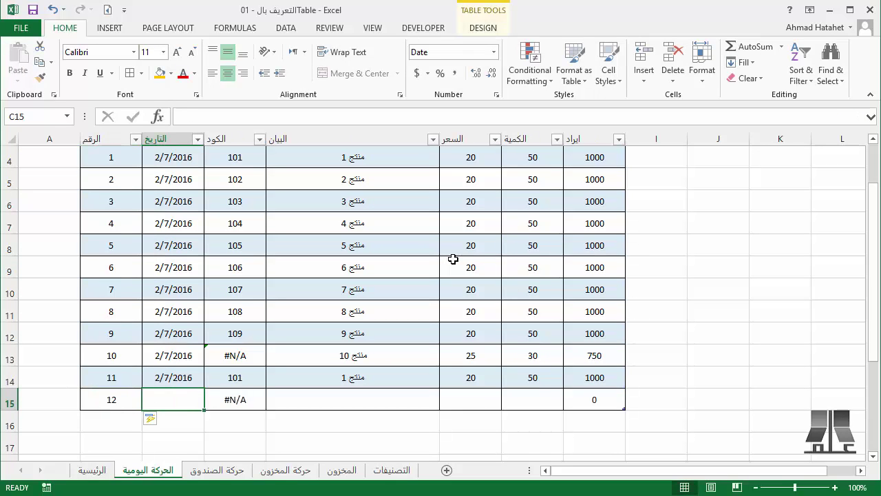
pyautogui.press('Tab')
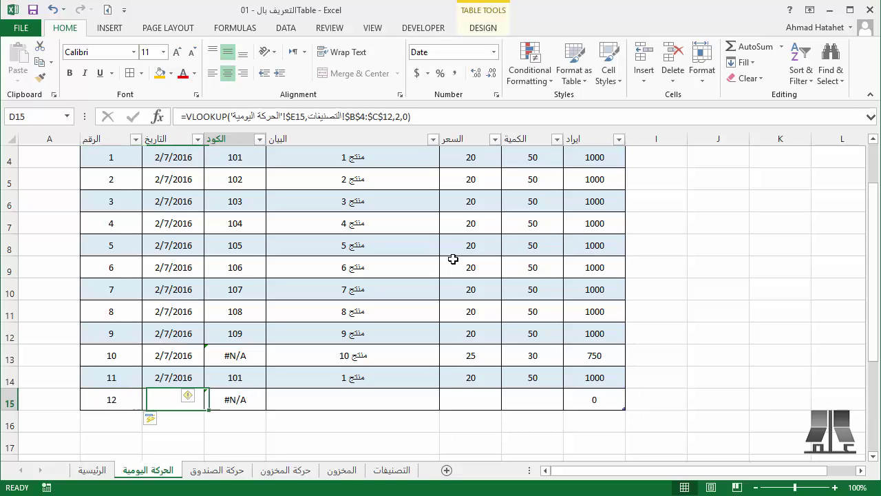
pyautogui.press('Tab')
pyautogui.press('Tab')
pyautogui.hotkey('shift', 'Tab')
pyautogui.hotkey('shift', 'Tab')
pyautogui.press('Up')
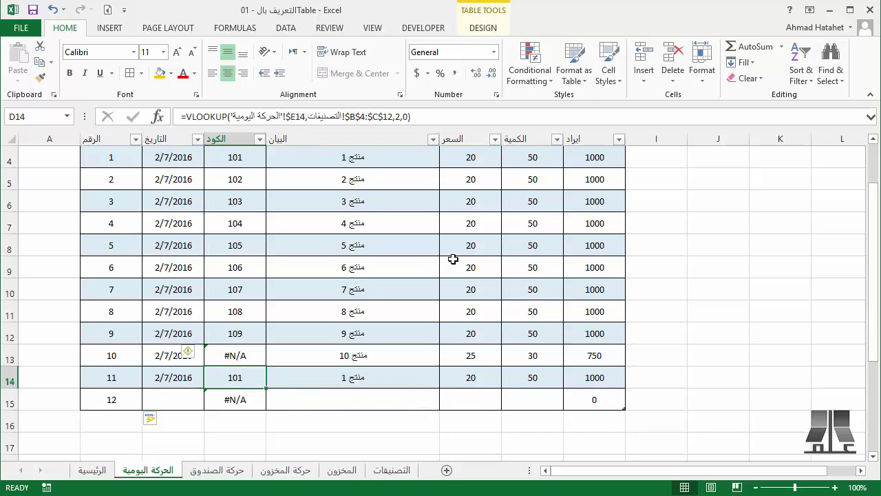
pyautogui.press('Up')
pyautogui.press('Up')
pyautogui.press('Up')
pyautogui.press('Down')
pyautogui.press('Down')
pyautogui.press('Down')
pyautogui.press('Down')
pyautogui.press('Tab')
pyautogui.press('Tab')
pyautogui.press('Tab')
pyautogui.press('Tab')
pyautogui.hotkey('shift', 'Tab')
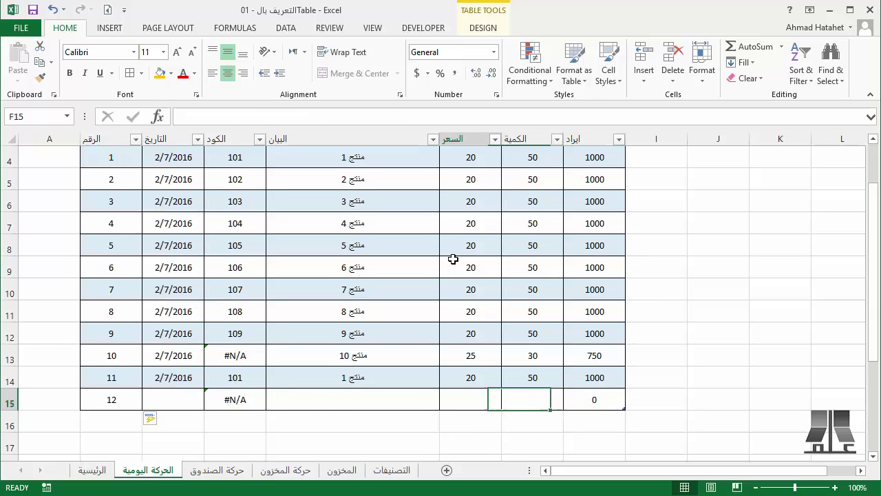
pyautogui.hotkey('shift', 'Tab')
pyautogui.hotkey('shift', 'Tab')
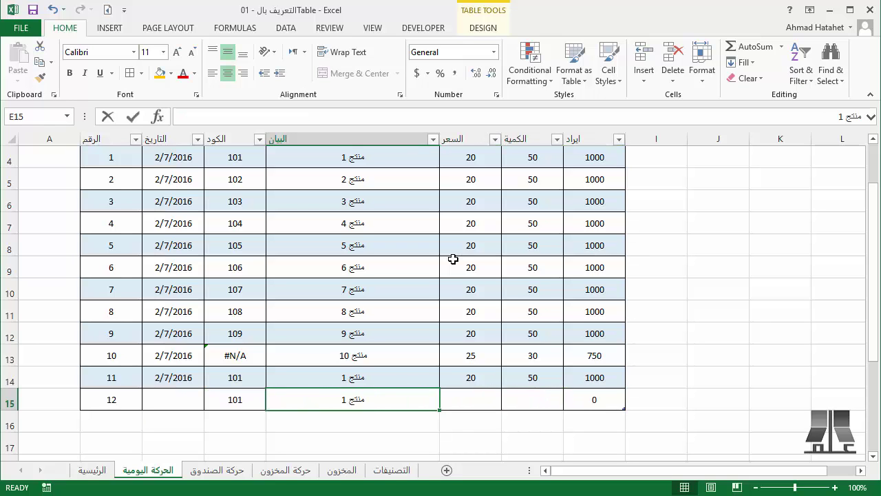
# - Fill row 15 with منتج 2, price 20, quantity 50 and date 8/2
pyautogui.write('منتج 2')
pyautogui.press('Return')
pyautogui.press('Up')
pyautogui.hotkey('shift', 'Tab')
pyautogui.press('Tab')
pyautogui.press('Tab')
pyautogui.press('Tab')
pyautogui.hotkey('shift', 'Tab')
pyautogui.write('20')
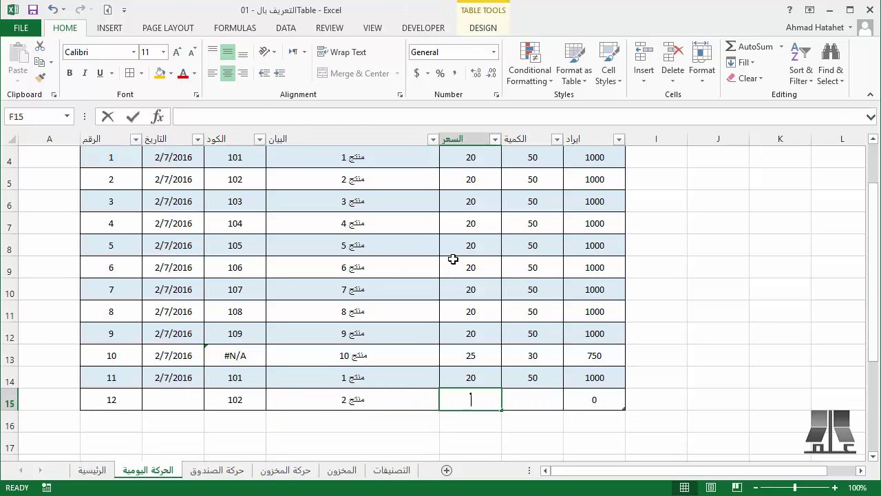
pyautogui.press('Tab')
pyautogui.write('50')
pyautogui.hotkey('shift', 'Tab')
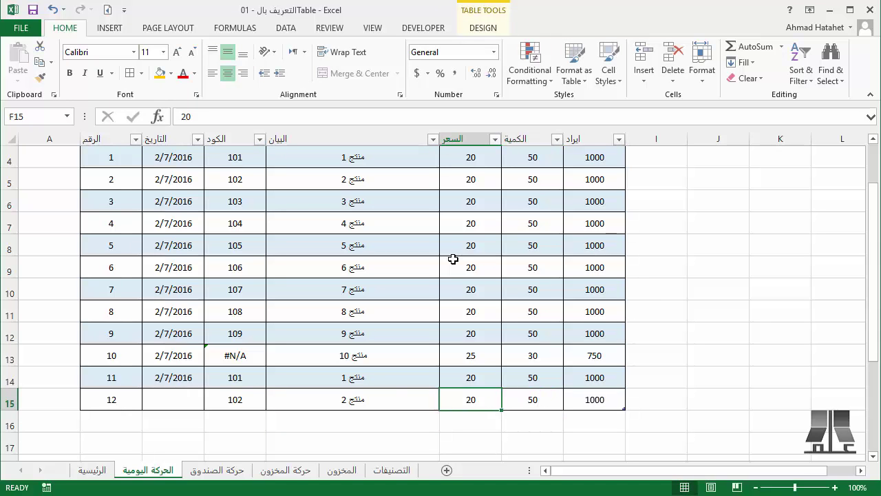
pyautogui.hotkey('shift', 'Tab')
pyautogui.hotkey('shift', 'Tab')
pyautogui.hotkey('shift', 'Tab')
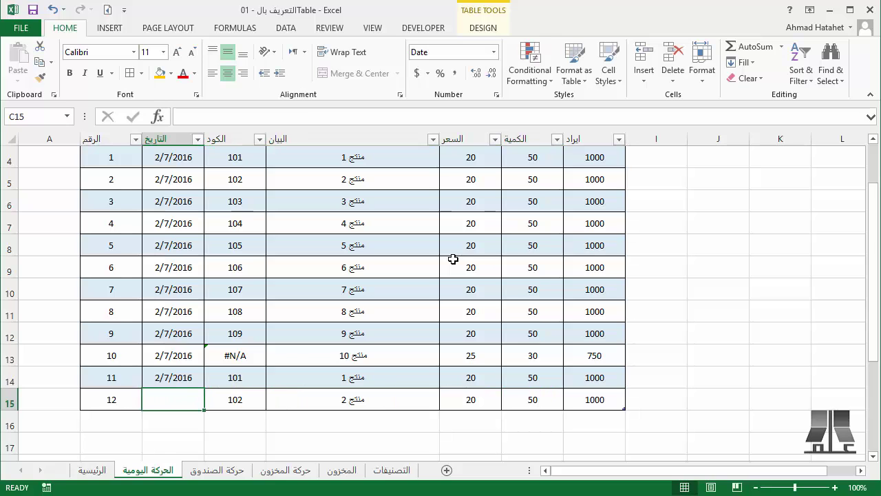
pyautogui.write('8/2')
pyautogui.hotkey('ctrl', 'Up')
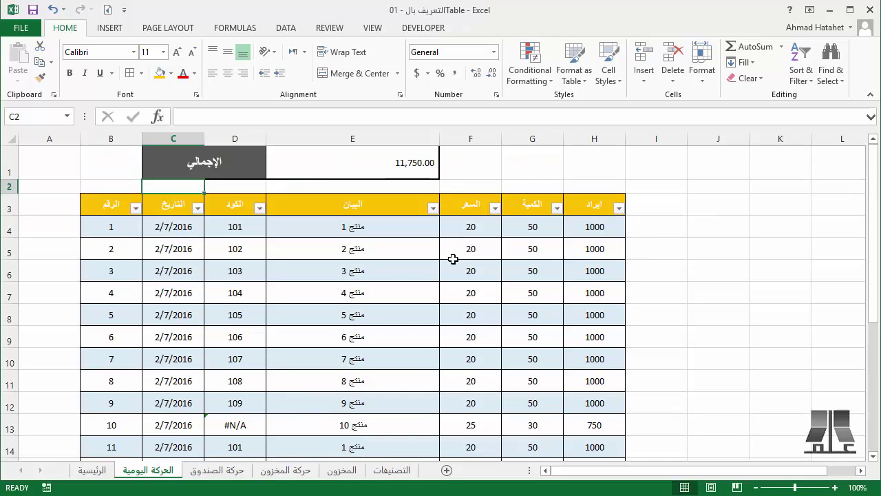
pyautogui.press('Down')
pyautogui.press('Down')
pyautogui.press('Down')
pyautogui.press('Down')
pyautogui.press('Down')
pyautogui.press('Down')
pyautogui.press('Down')
pyautogui.press('Down')
pyautogui.press('Down')
pyautogui.press('Down')
pyautogui.press('Down')
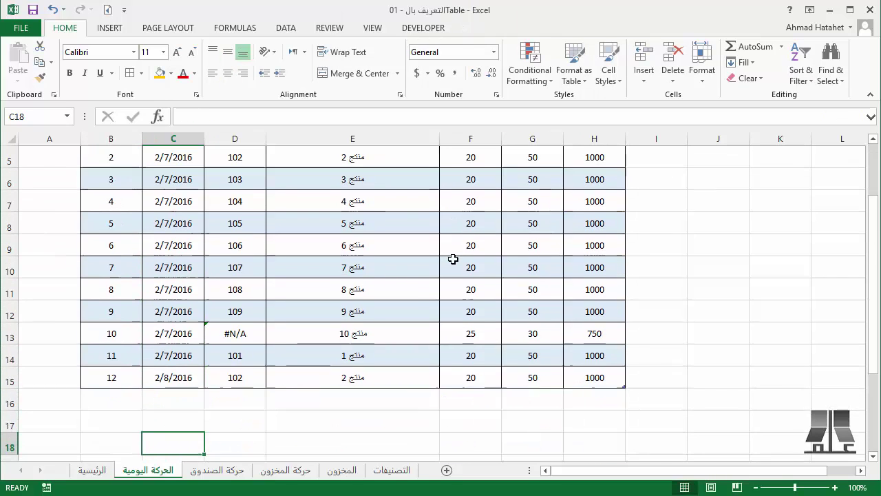
pyautogui.click(453, 259)
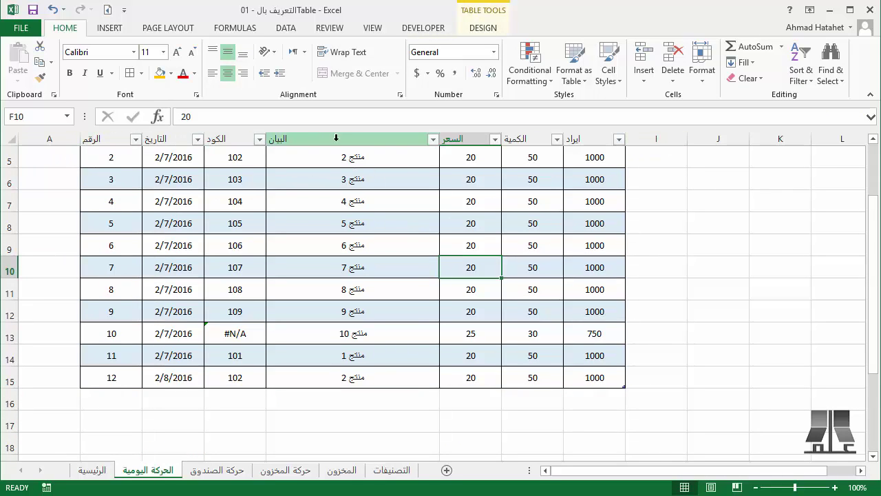
pyautogui.scroll(2, 309, 266)
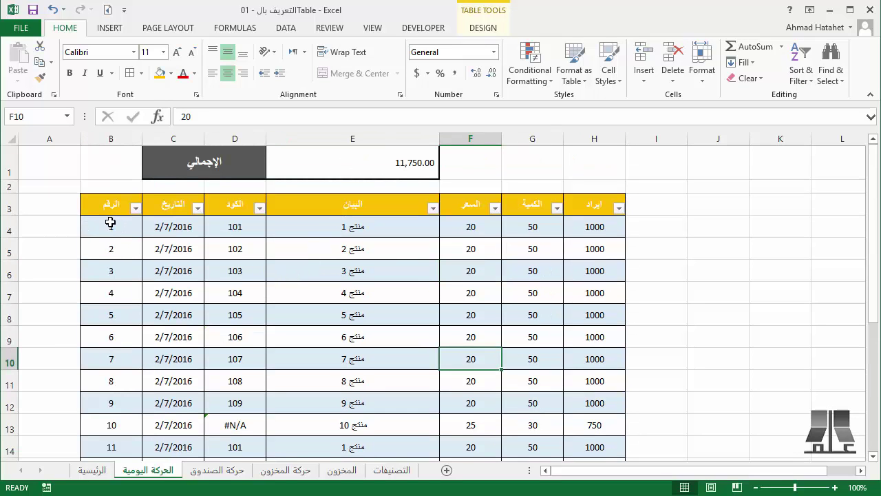
pyautogui.moveTo(110, 222); pyautogui.dragTo(581, 450)
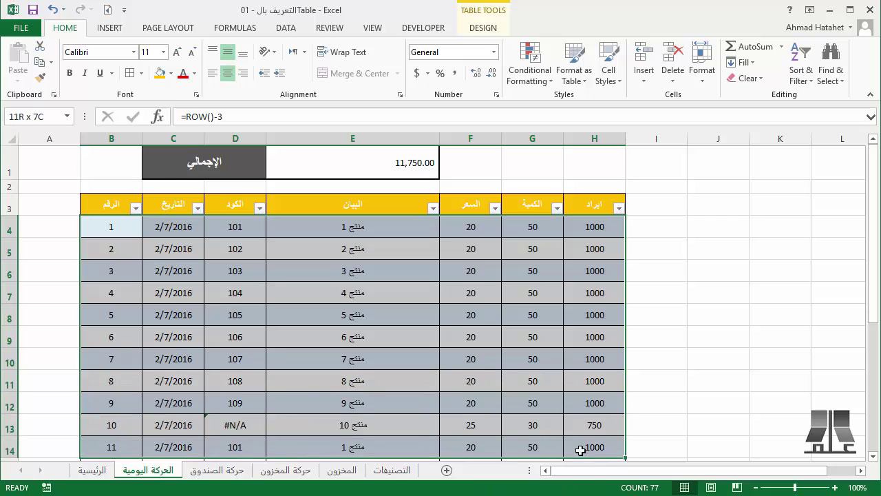
pyautogui.moveTo(581, 450)
pyautogui.mouseDown()
pyautogui.moveTo(582, 424)
pyautogui.moveTo(130, 172)
pyautogui.mouseUp()
pyautogui.click(585, 420)
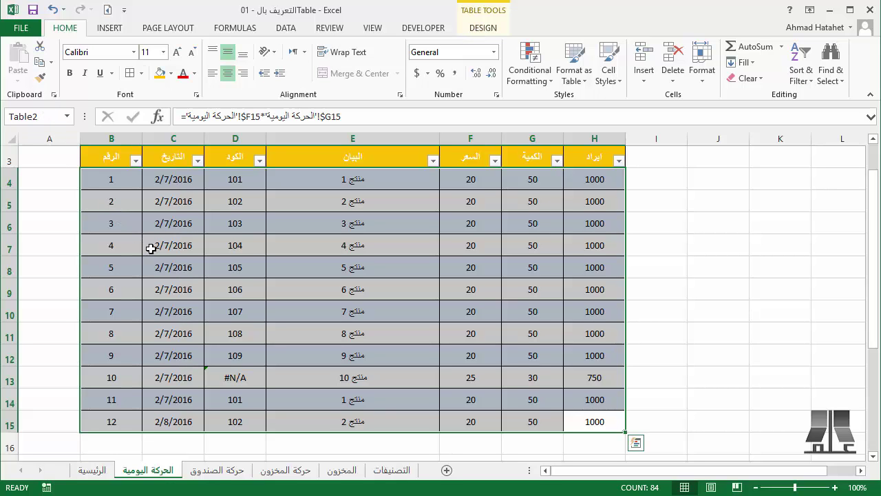
pyautogui.scroll(1, 150, 243)
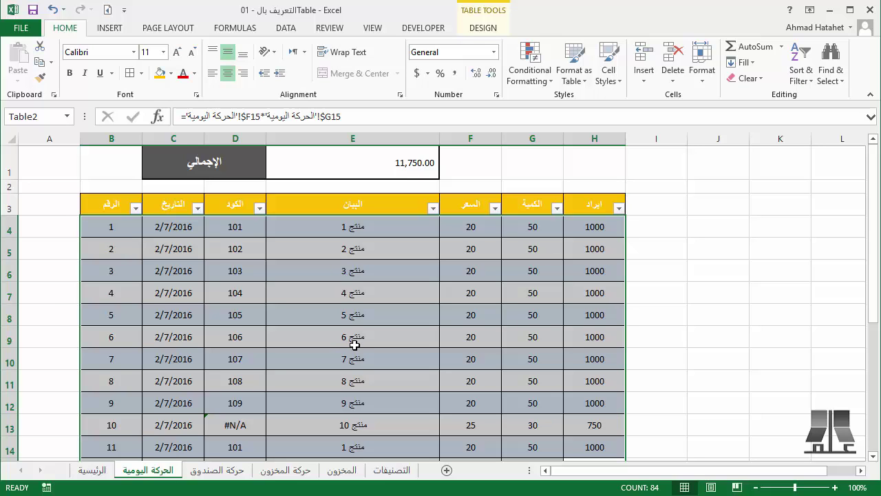
pyautogui.click(346, 345)
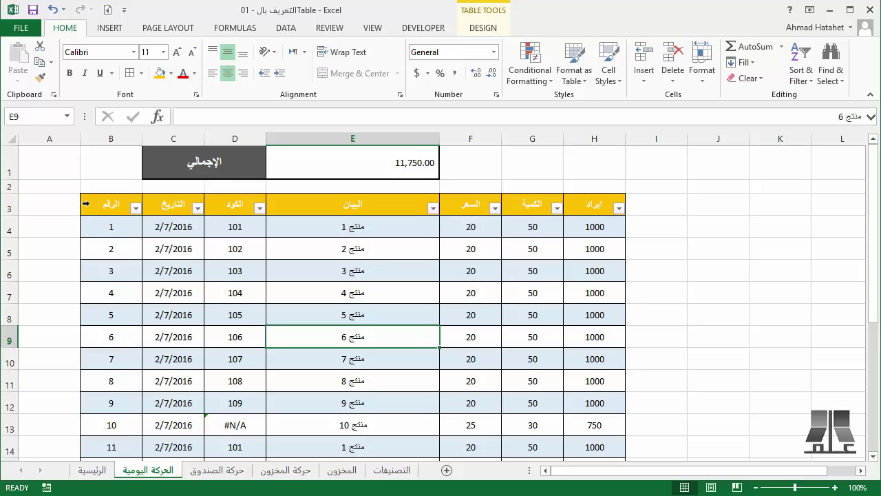
pyautogui.click(86, 203)
pyautogui.click(86, 222)
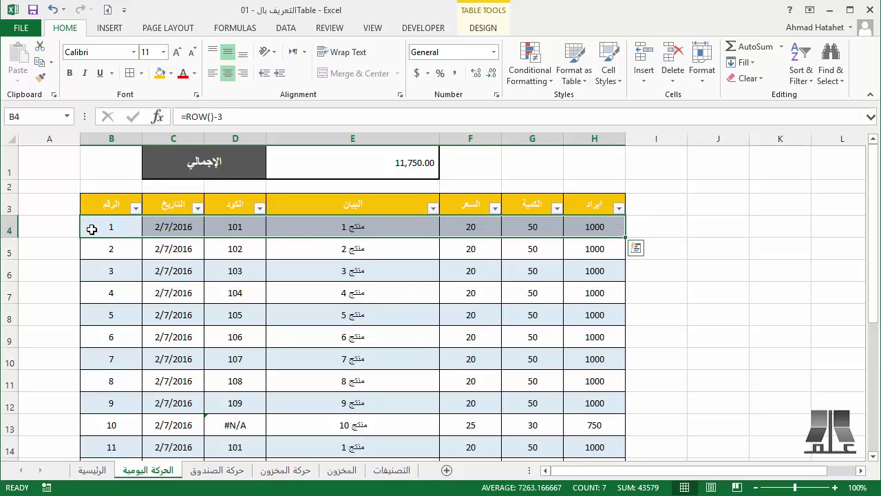
pyautogui.moveTo(88, 245); pyautogui.dragTo(89, 272)
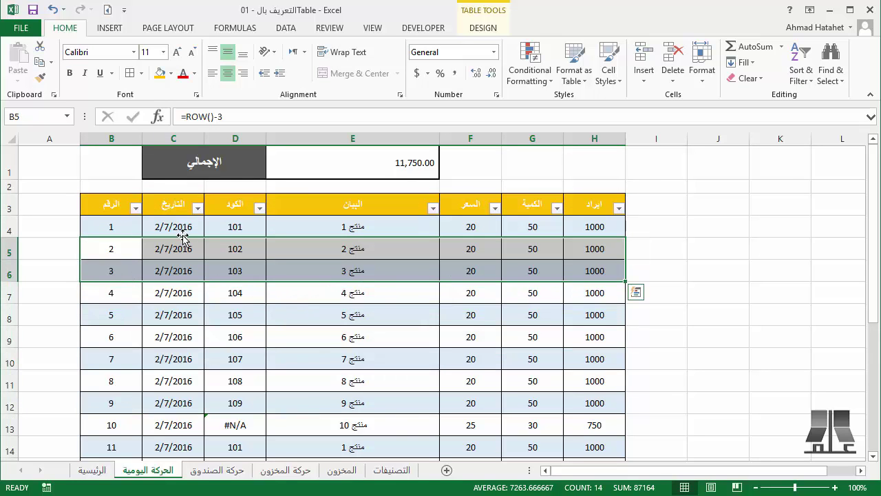
pyautogui.click(302, 196)
pyautogui.click(466, 200)
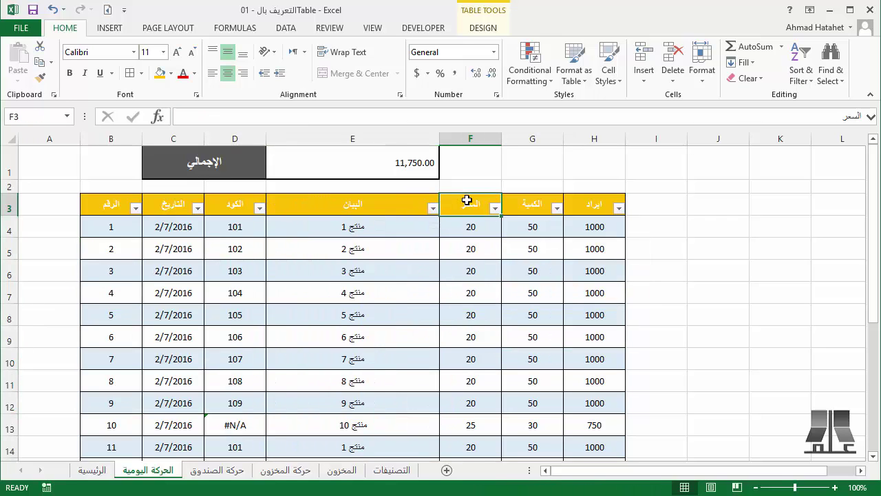
# - Select Table2's data body with the corner arrow and apply Bold from the Home tab
pyautogui.click(77, 195)
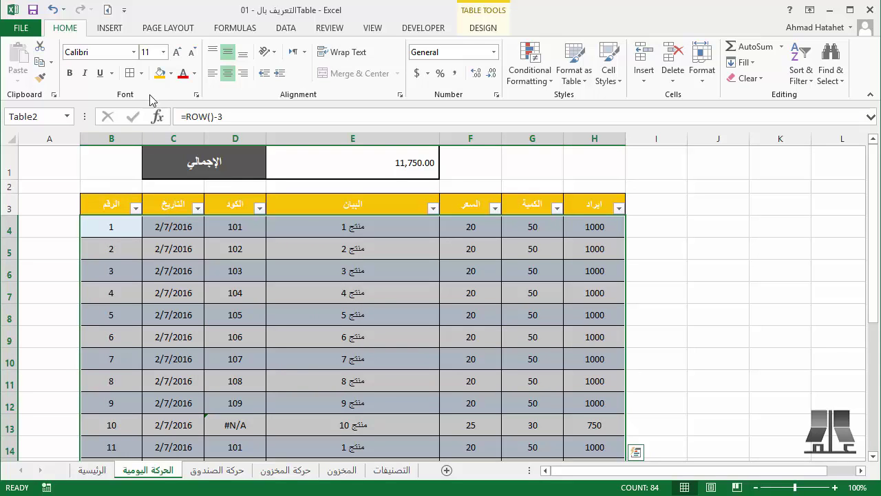
pyautogui.click(68, 73)
pyautogui.click(122, 289)
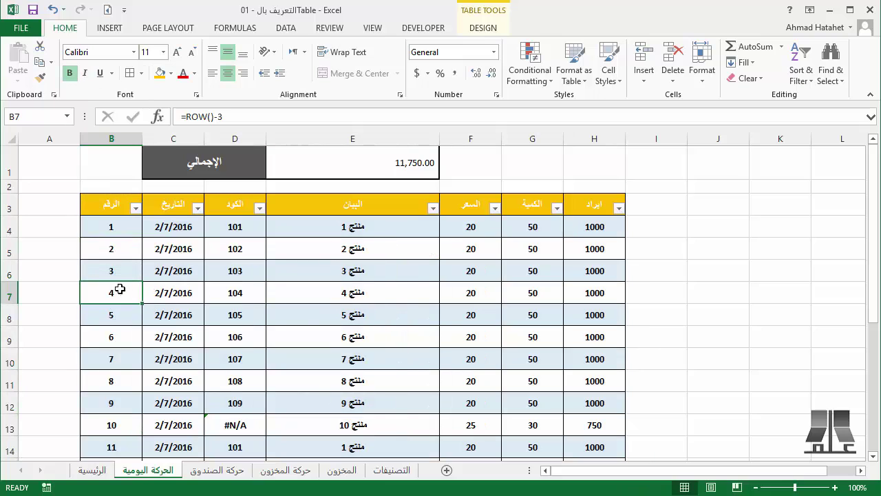
pyautogui.click(83, 195)
pyautogui.click(83, 195)
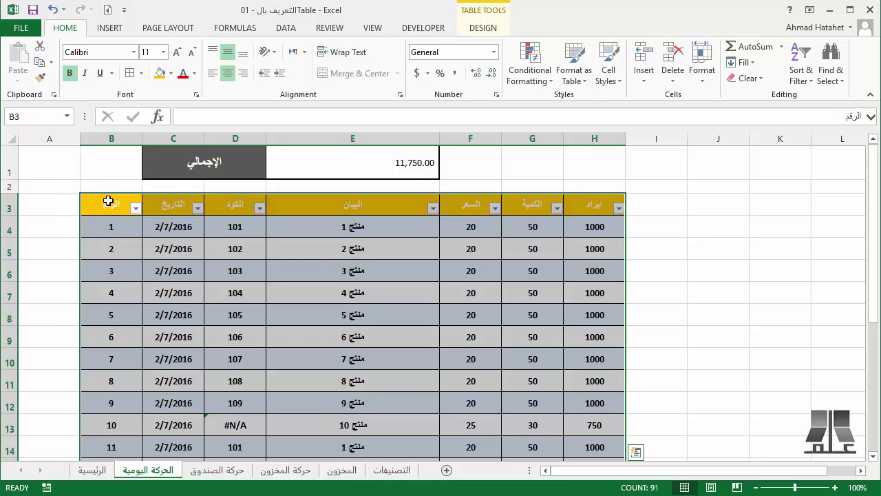
pyautogui.click(390, 272)
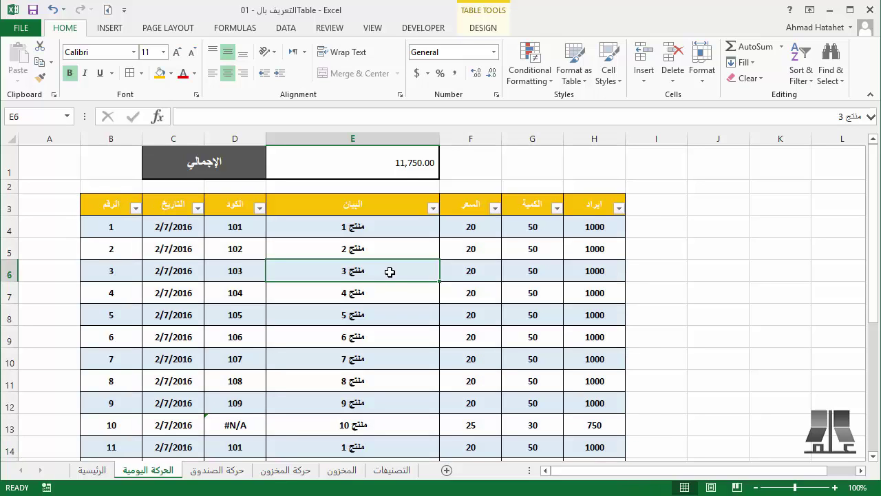